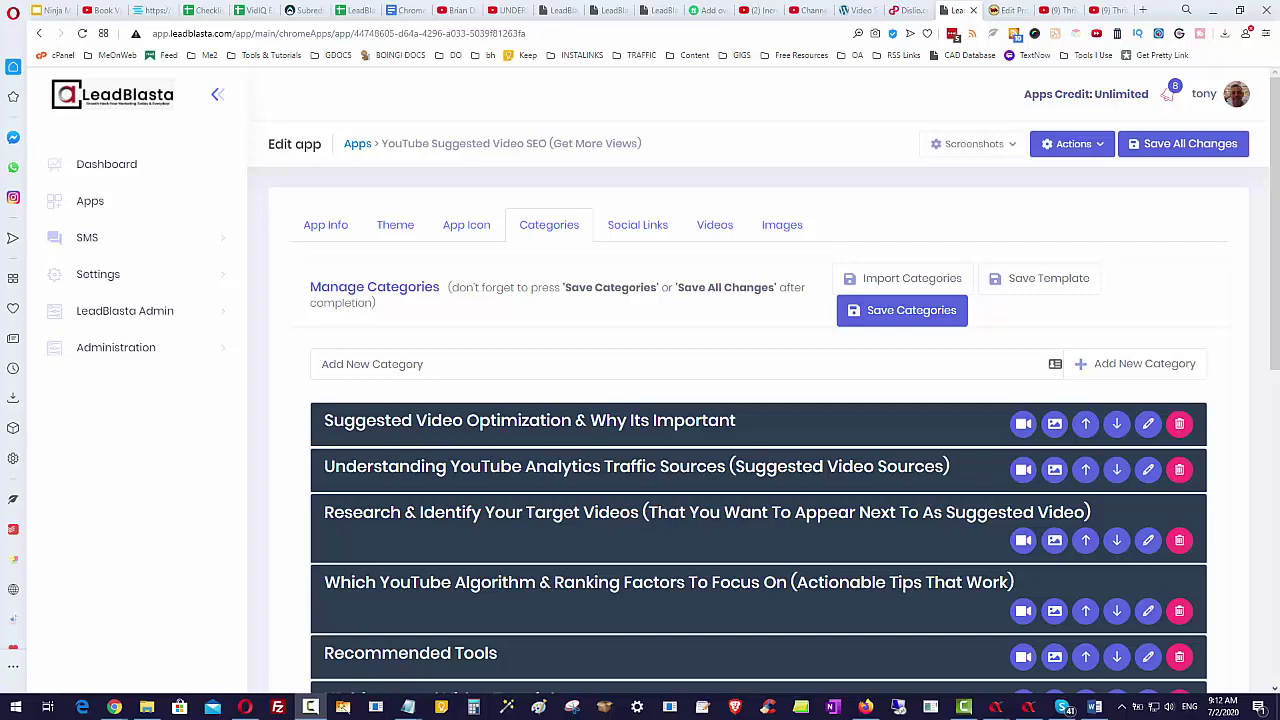
Save only the category My Other Chrome Extension Checklists For Marketers as a category template with that same name
scroll(526, 297, down, 2)
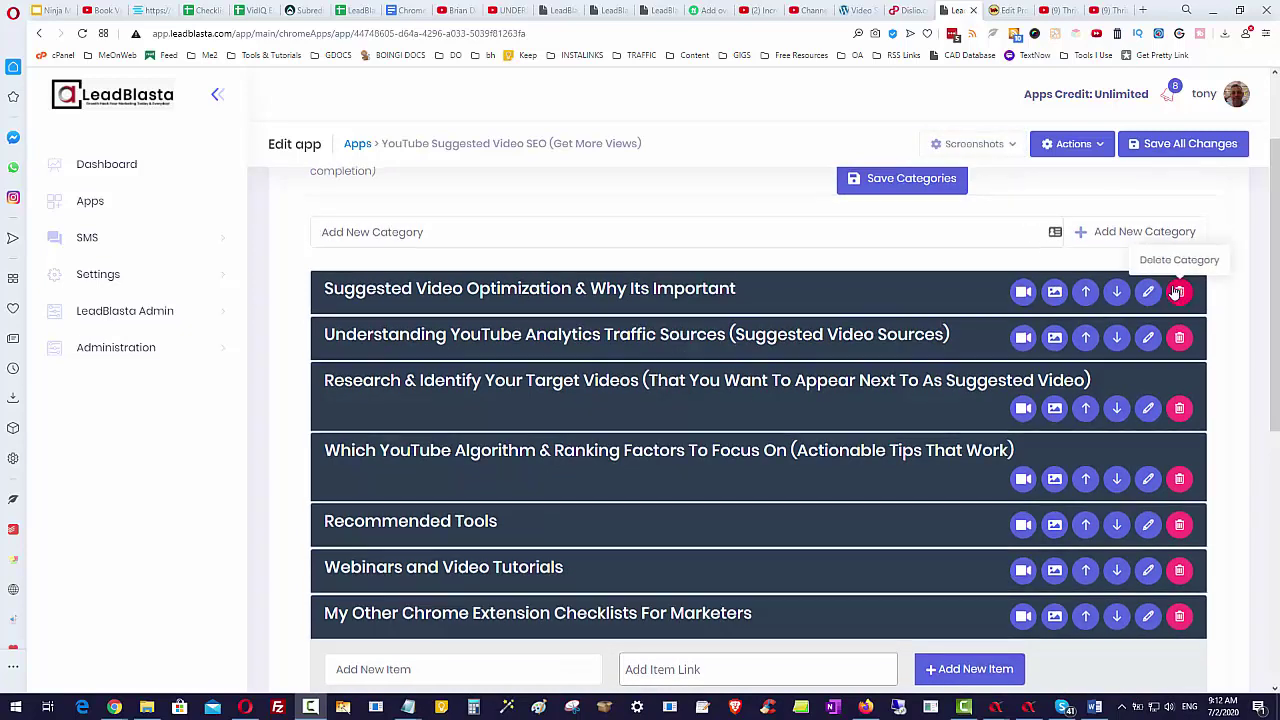
scroll(1171, 289, up, 1)
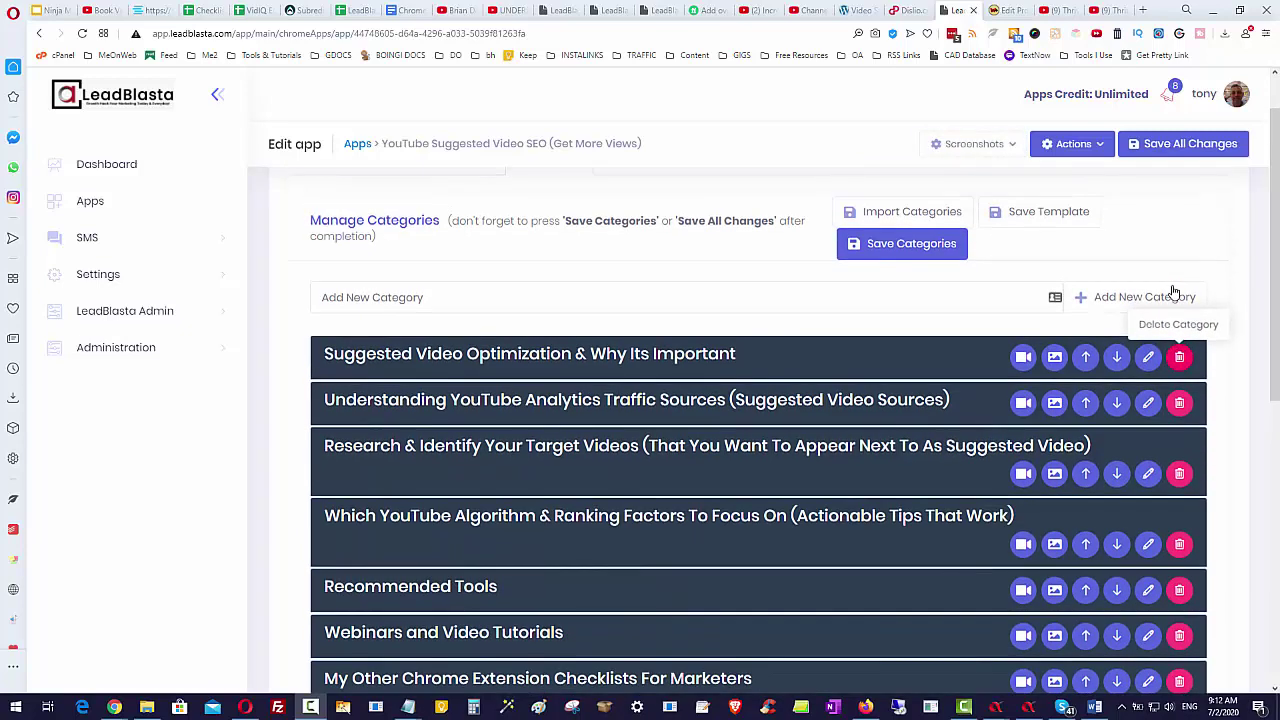
click(1011, 219)
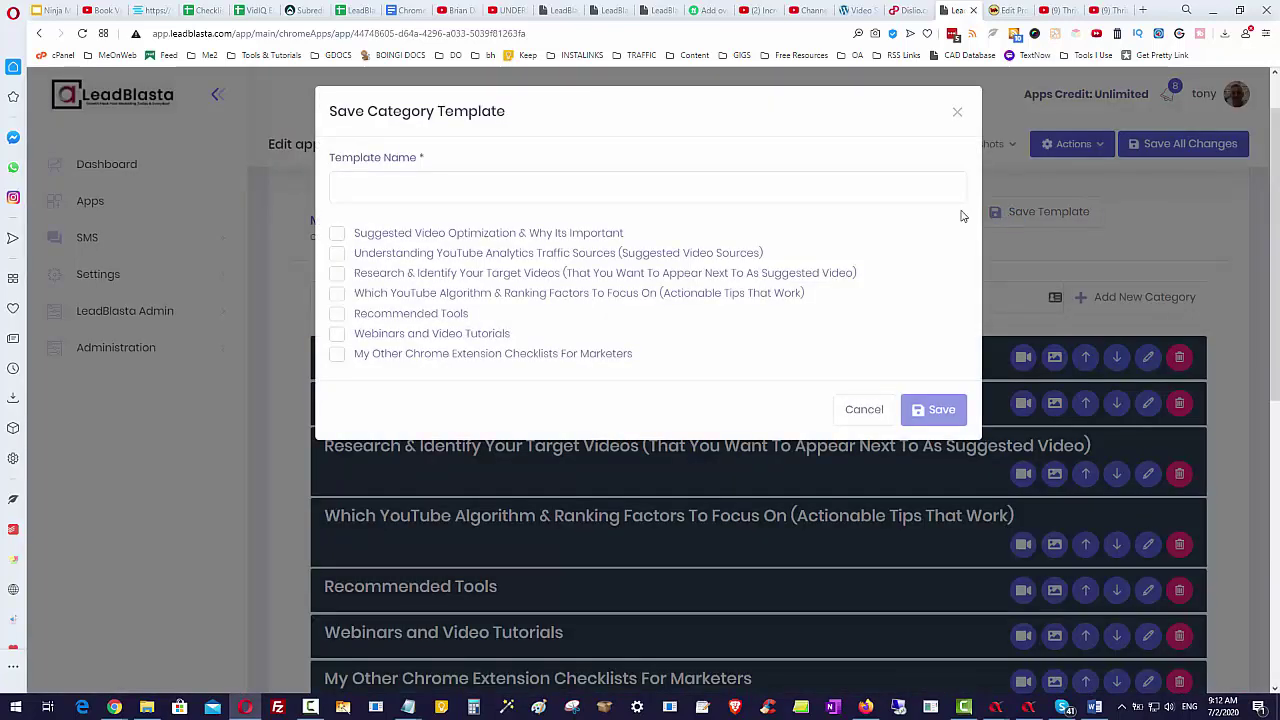
click(338, 358)
click(410, 190)
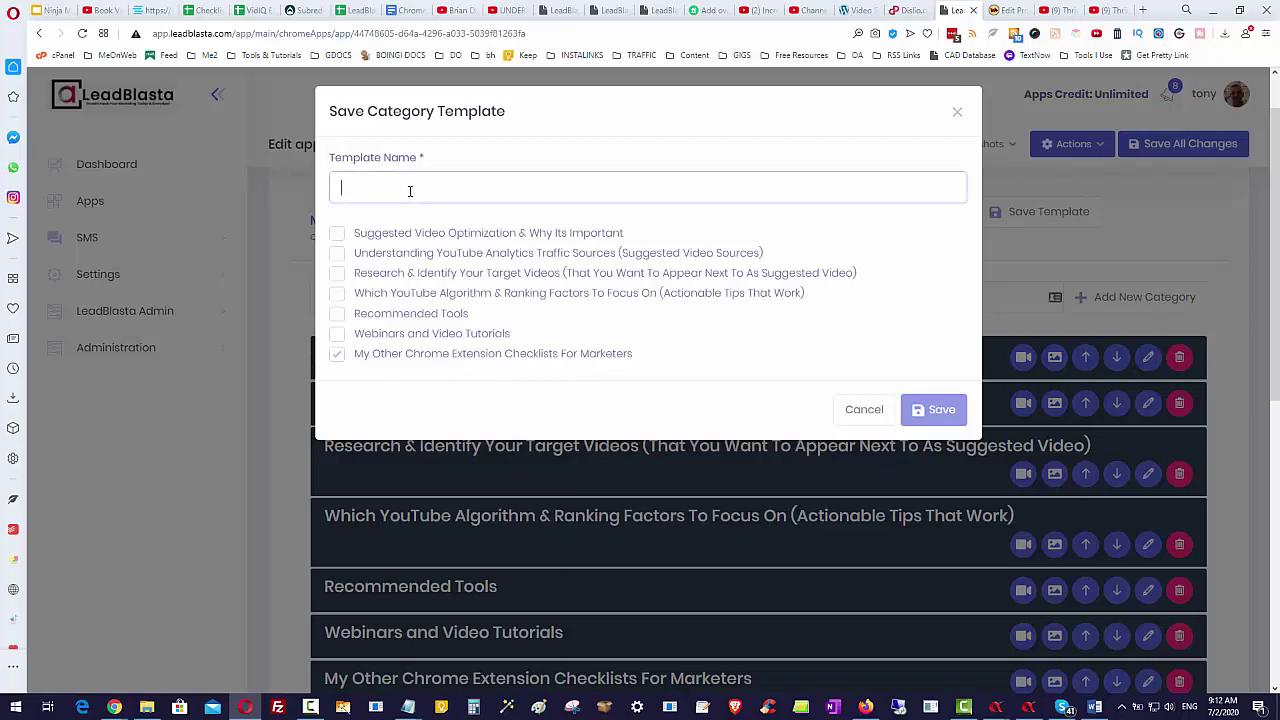
right_click(410, 190)
click(440, 287)
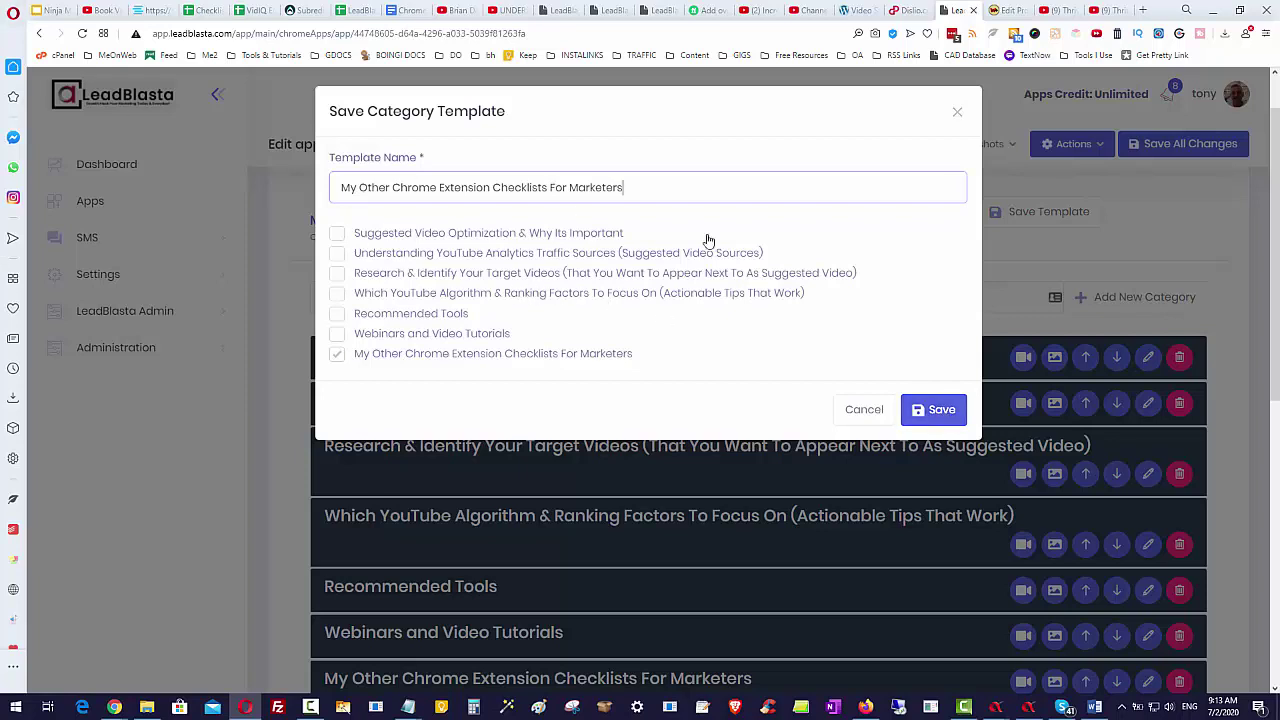
click(930, 409)
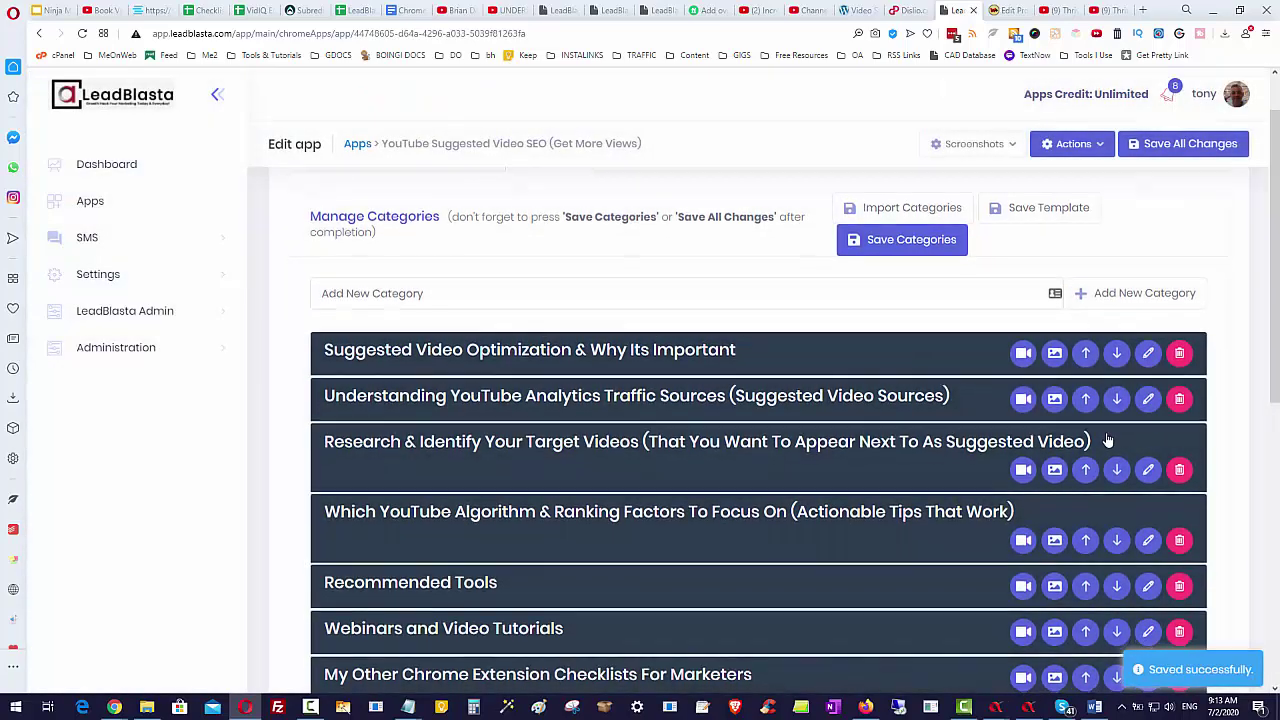
Open the HOW TO MAKE MONEY ON YOUTUBE app for editing and show its categories
scroll(1108, 440, down, 5)
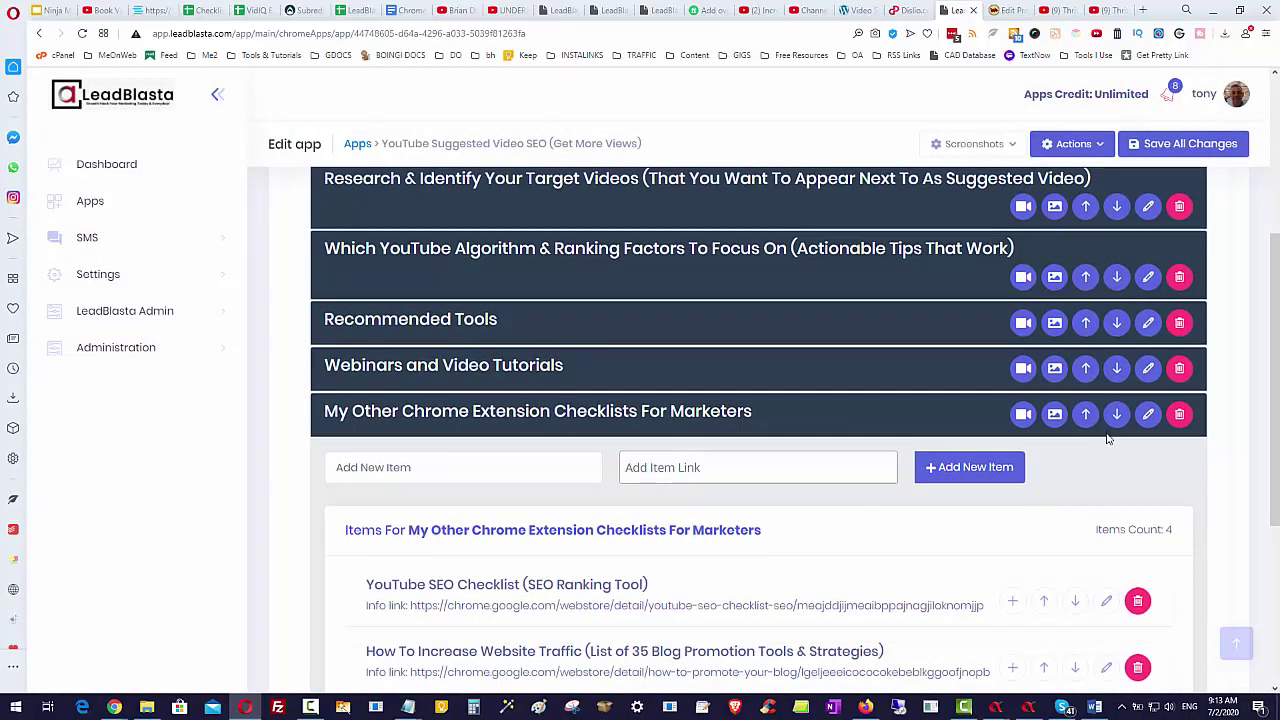
scroll(1108, 437, down, 3)
scroll(1106, 437, up, 5)
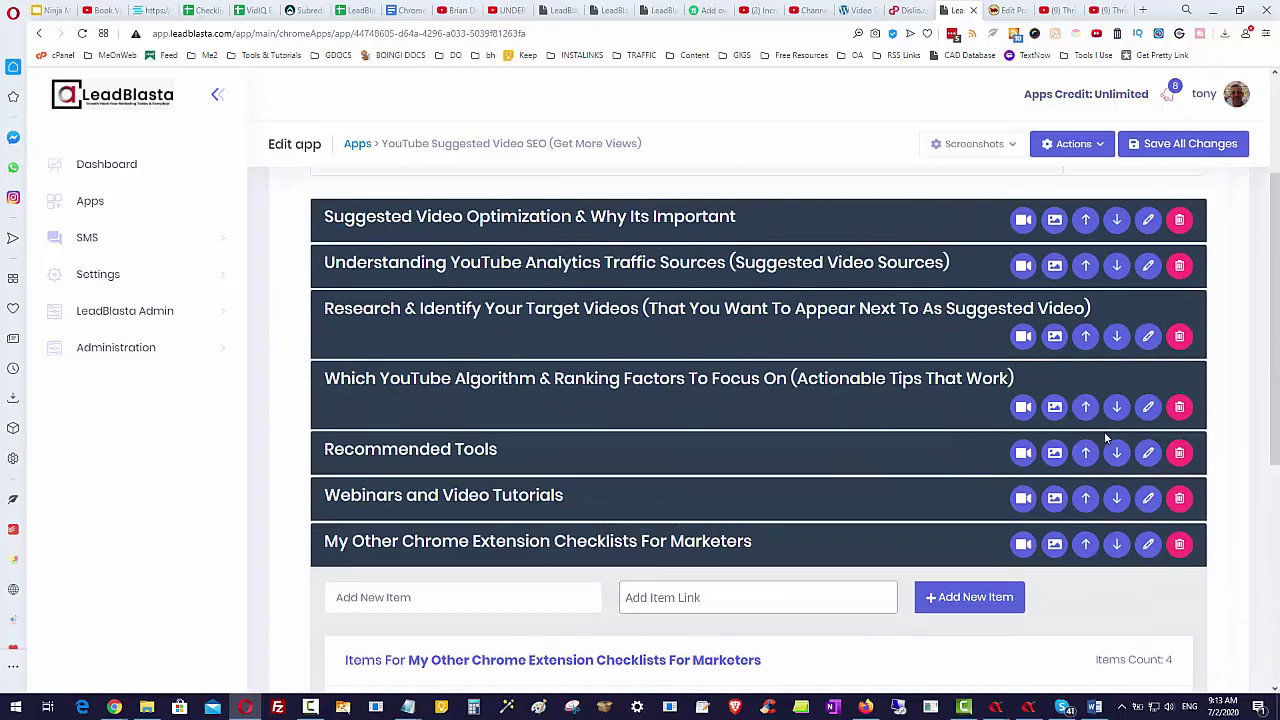
scroll(1104, 431, up, 3)
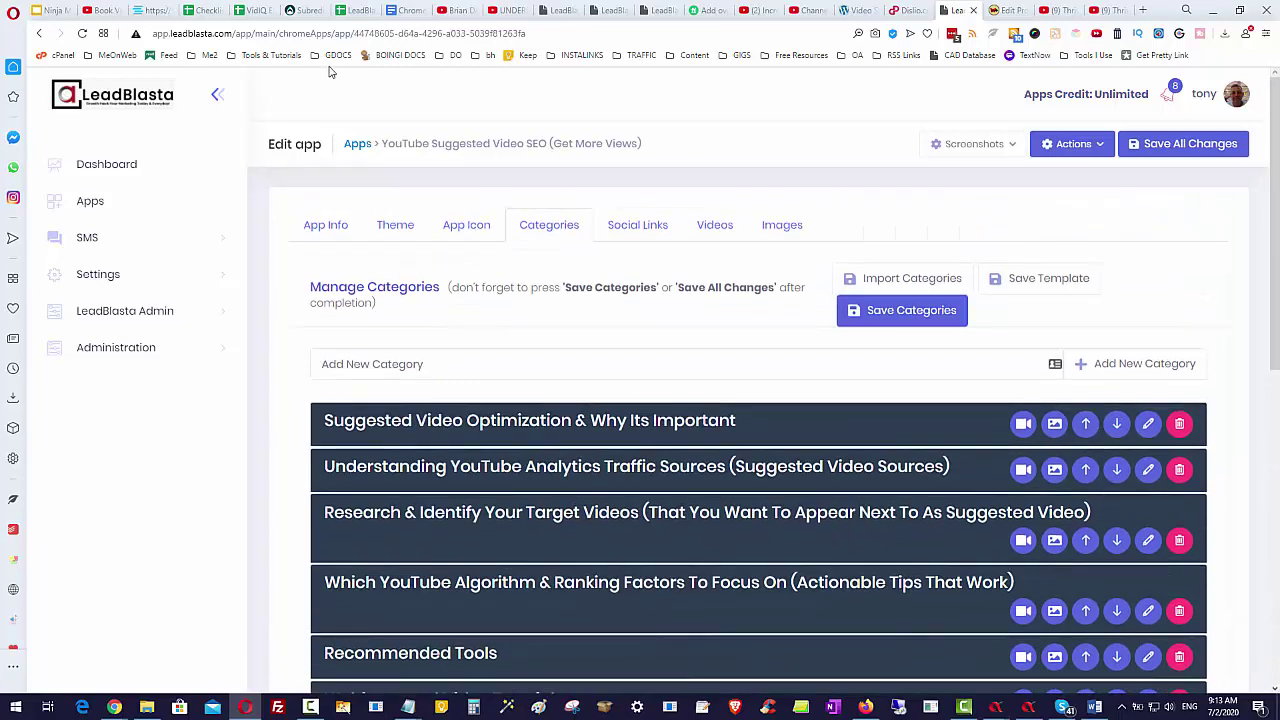
click(349, 150)
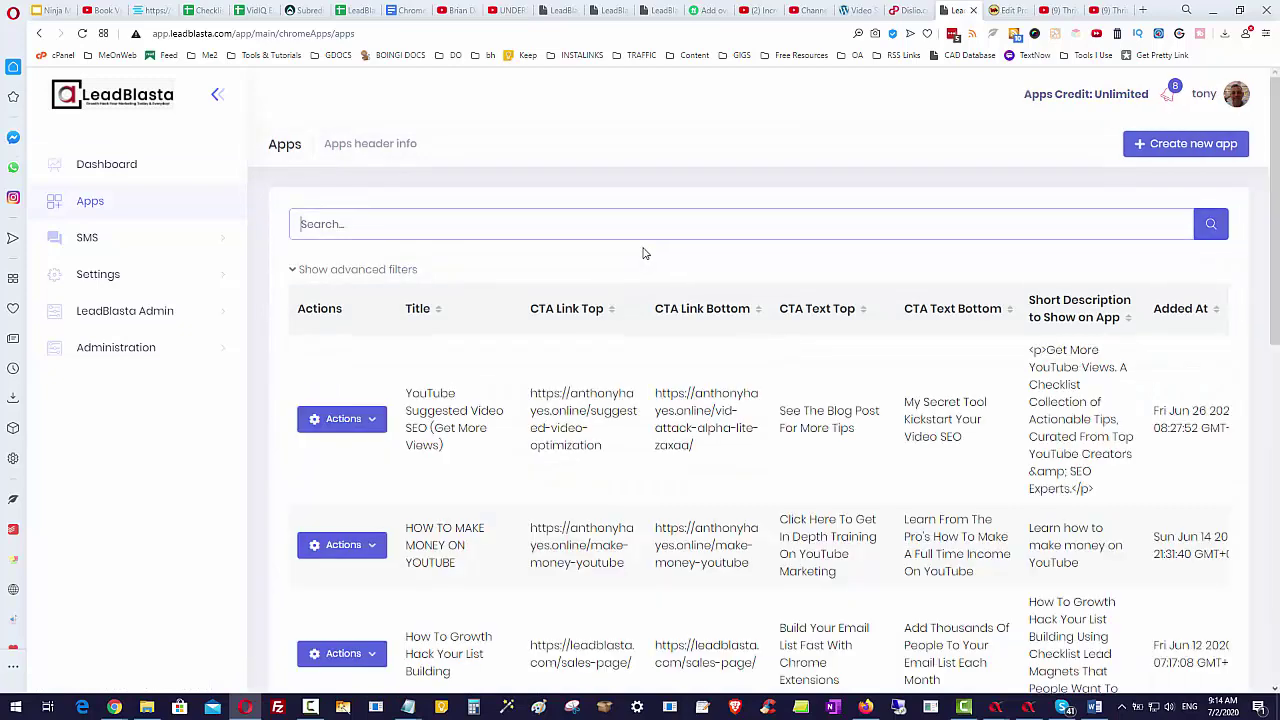
scroll(640, 250, down, 2)
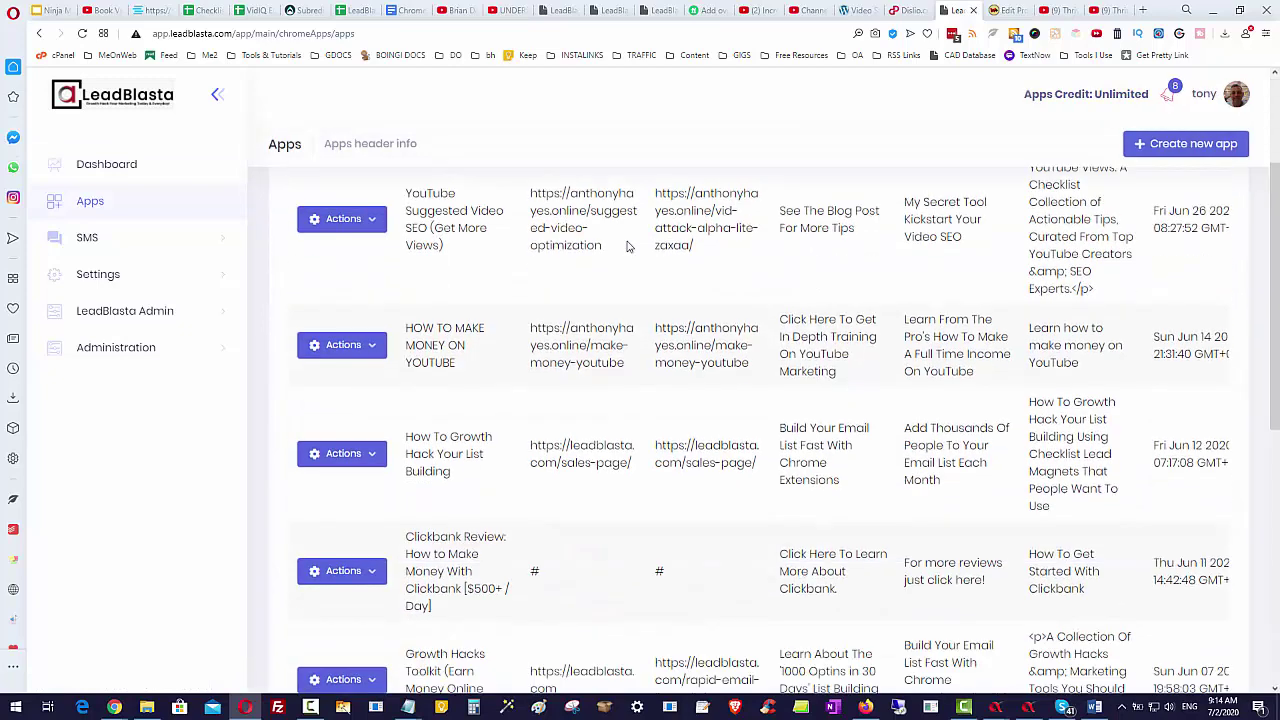
click(372, 345)
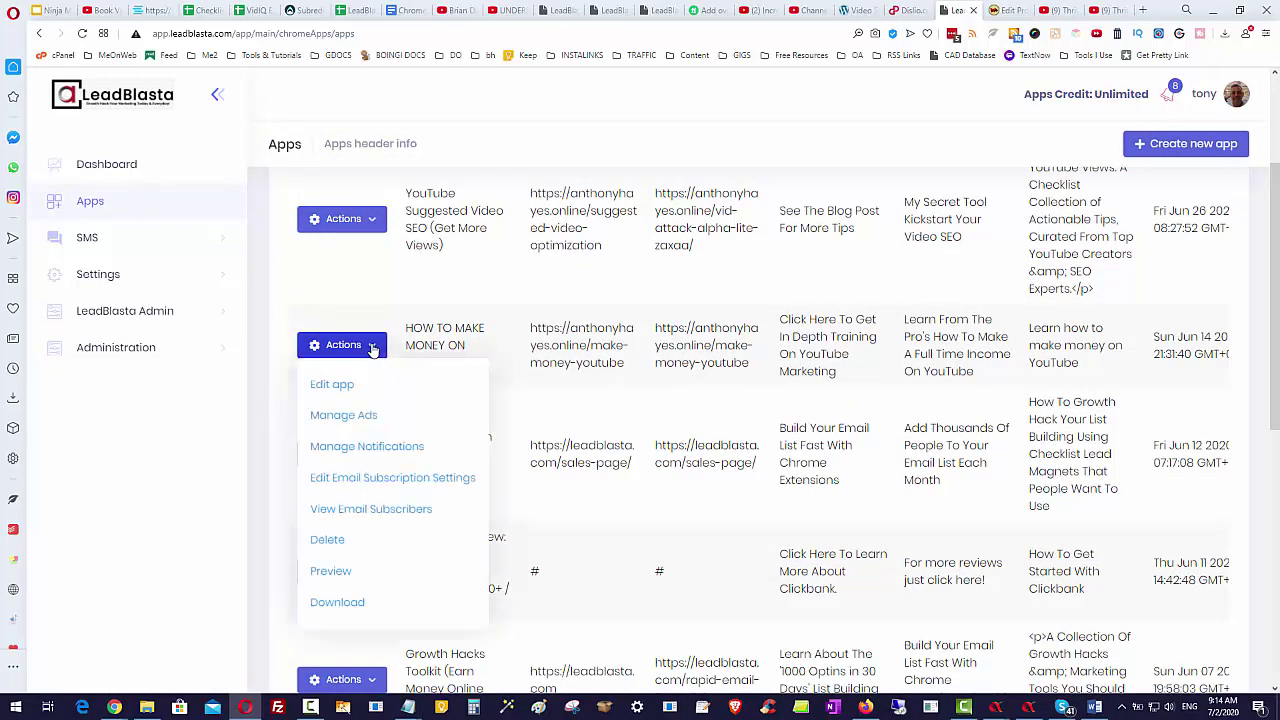
click(338, 391)
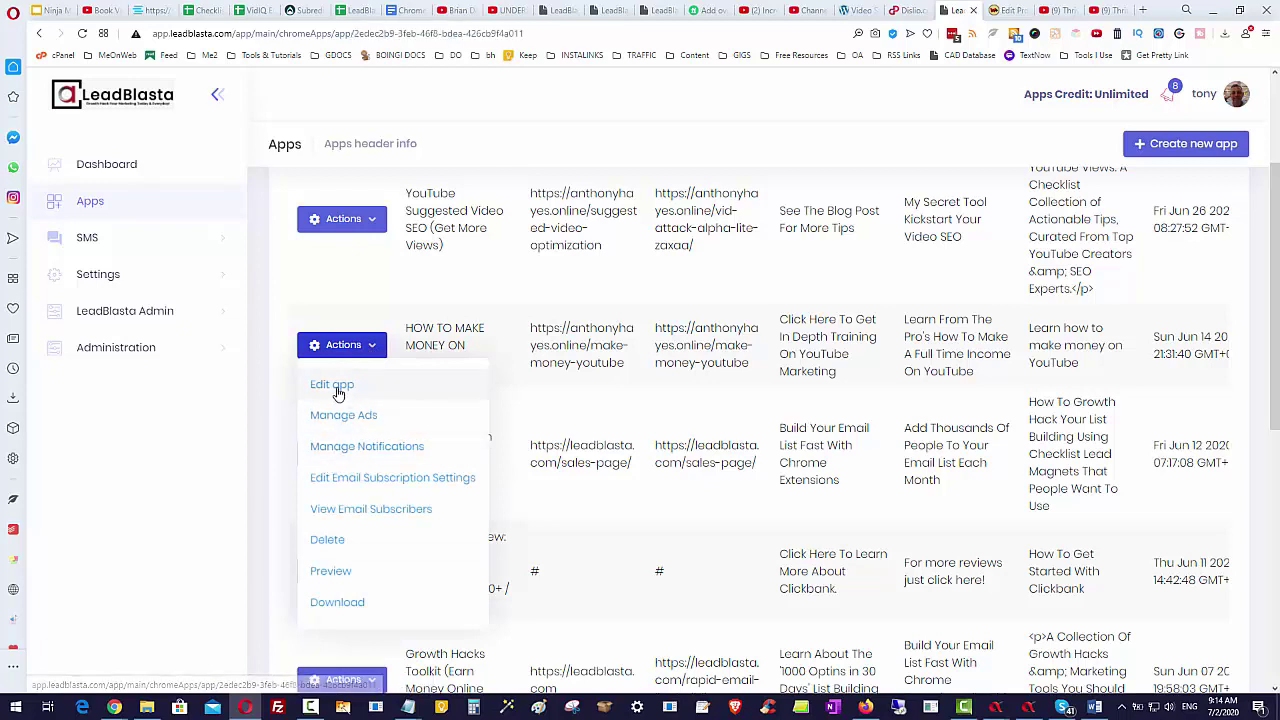
scroll(850, 403, up, 2)
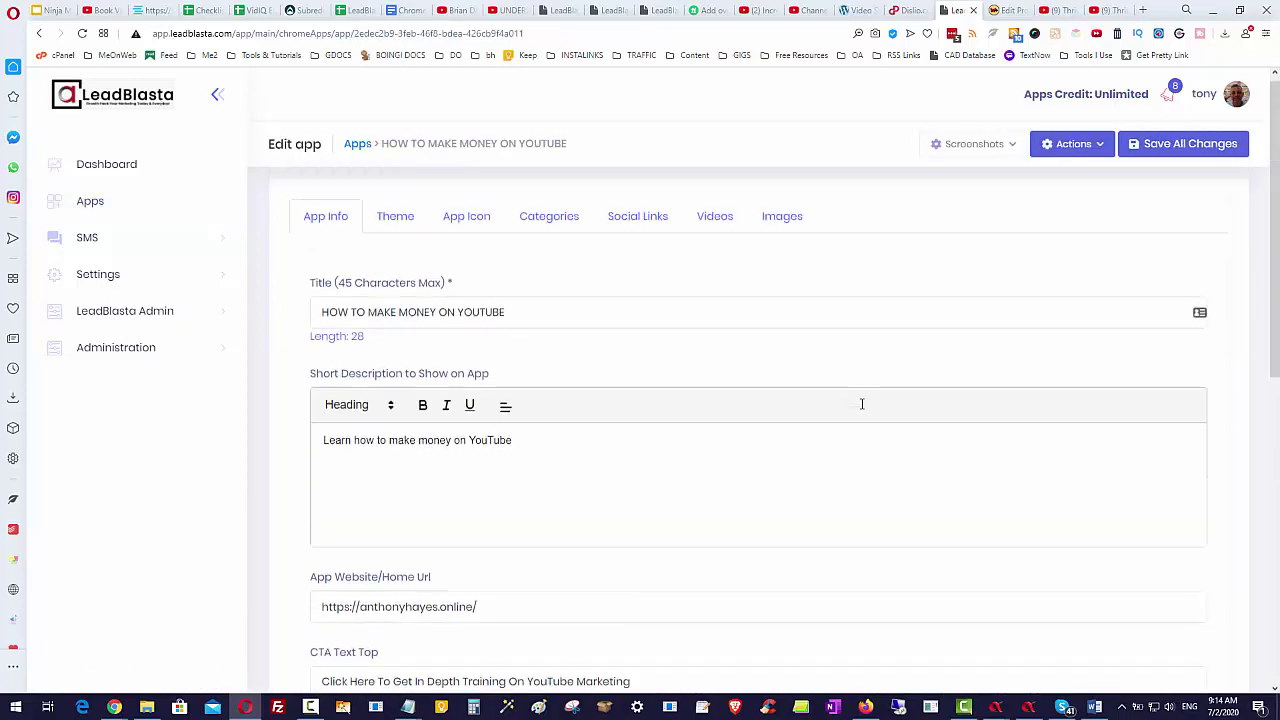
click(549, 226)
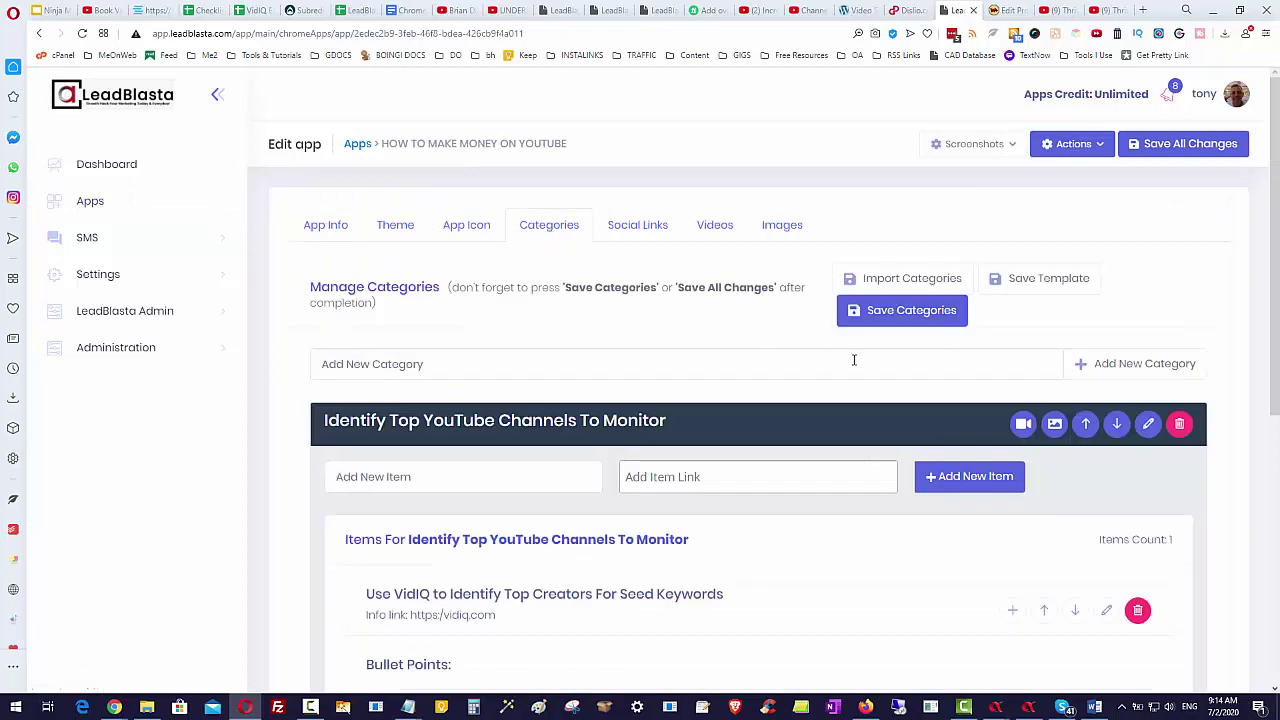
Collapse the existing category and import the template My Other Chrome Extension Checklists For Marketers into this app's categories
scroll(854, 365, down, 5)
scroll(850, 372, up, 5)
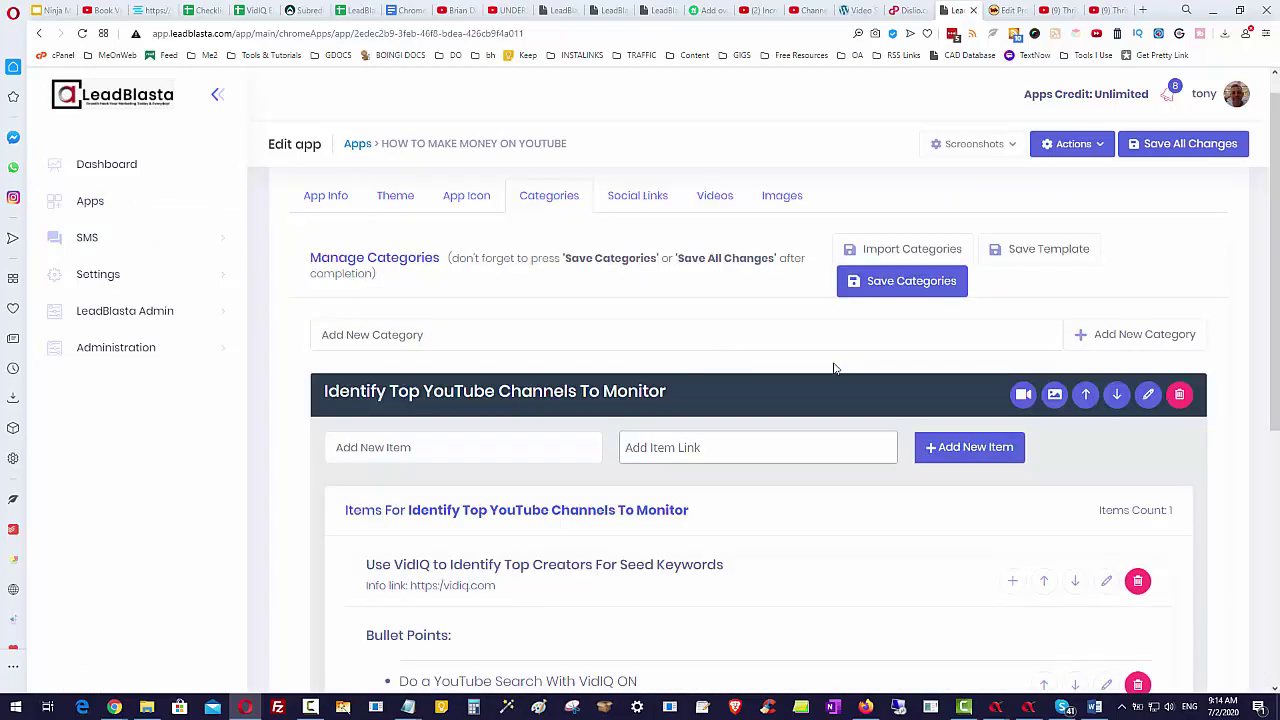
click(703, 394)
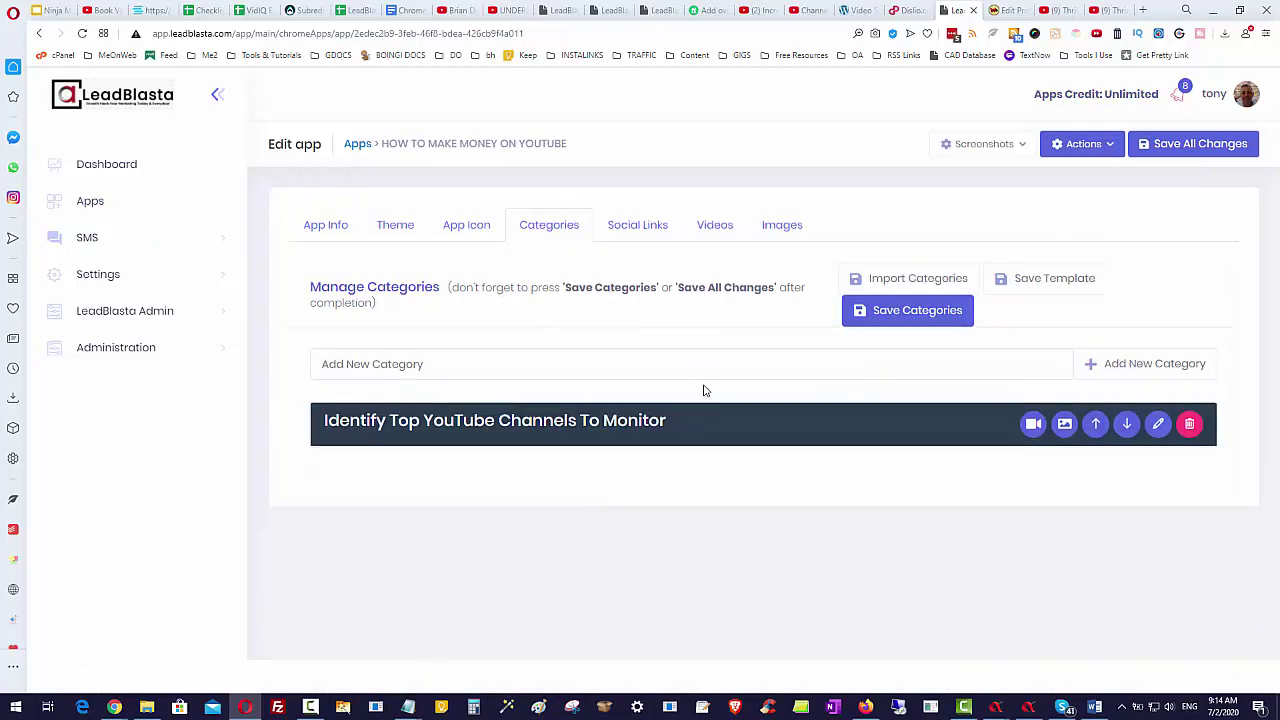
click(914, 281)
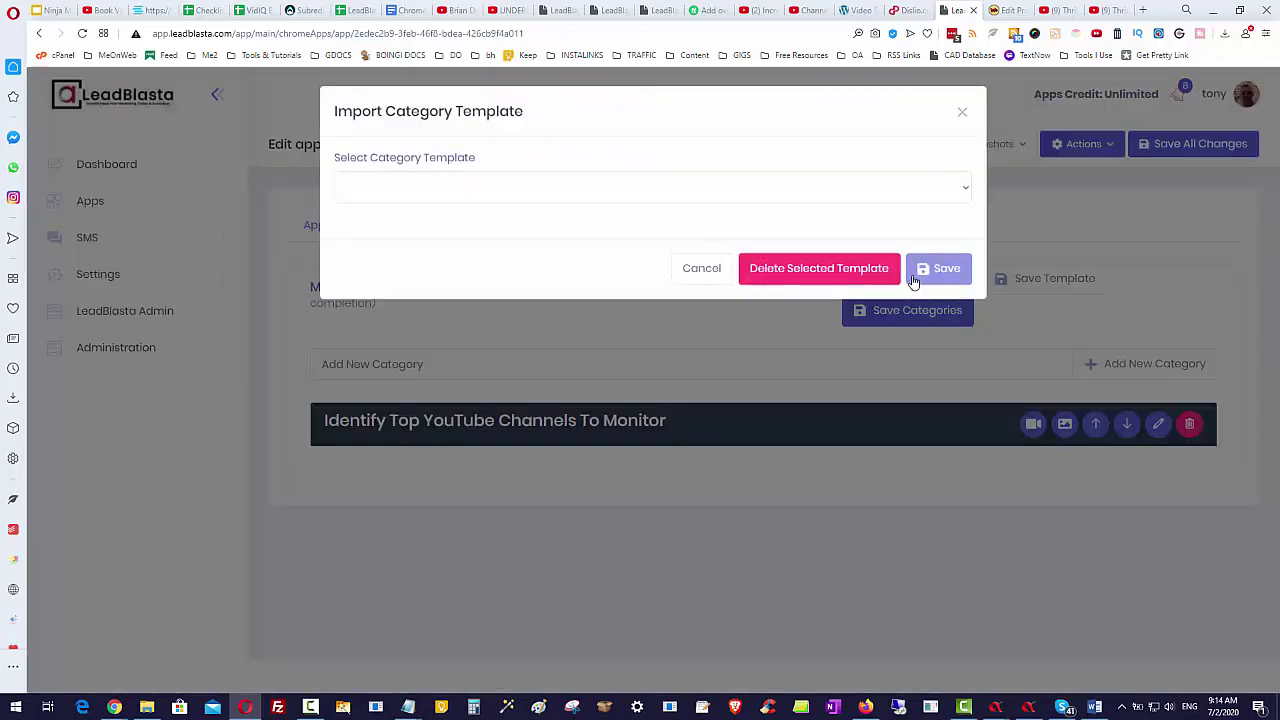
click(515, 199)
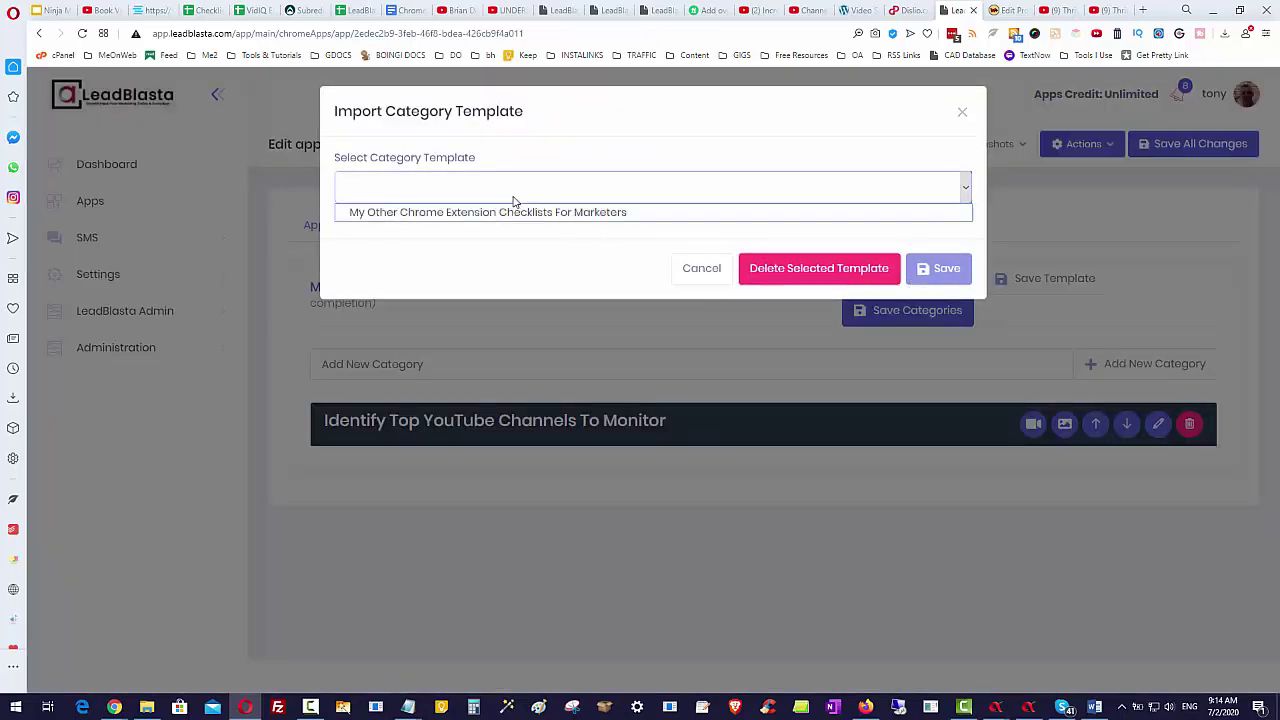
click(505, 211)
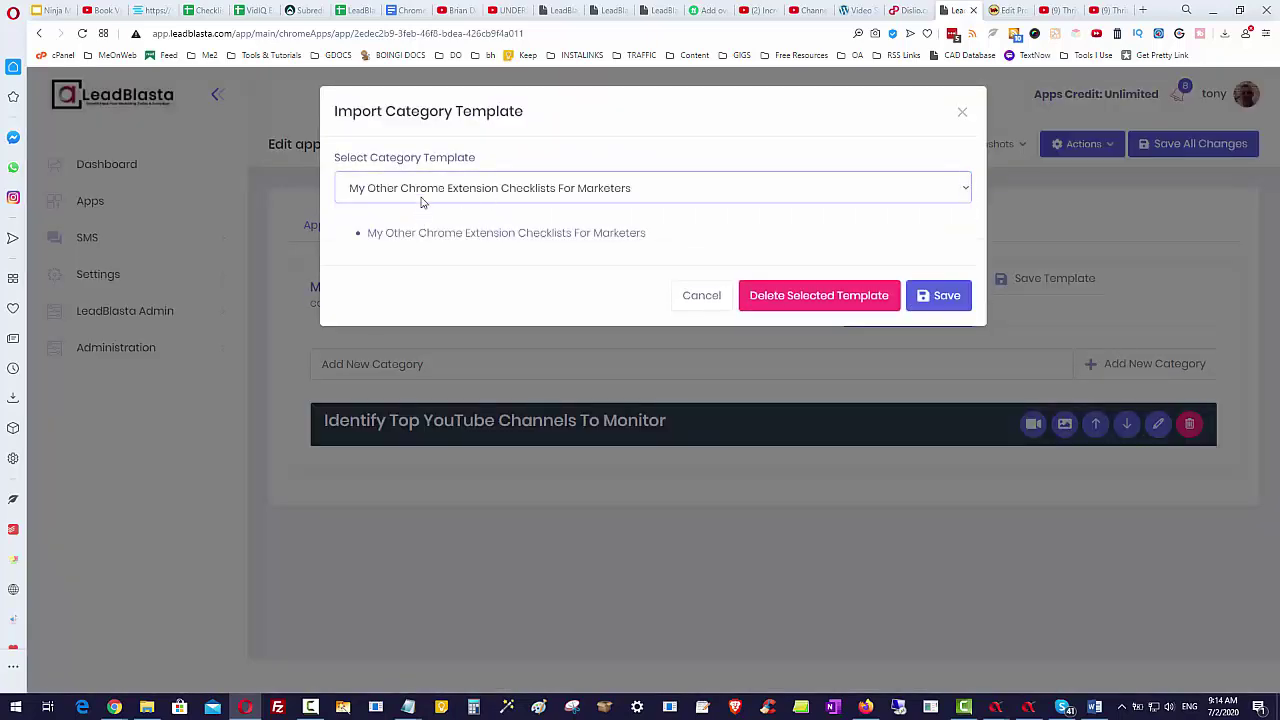
click(936, 297)
scroll(580, 250, down, 2)
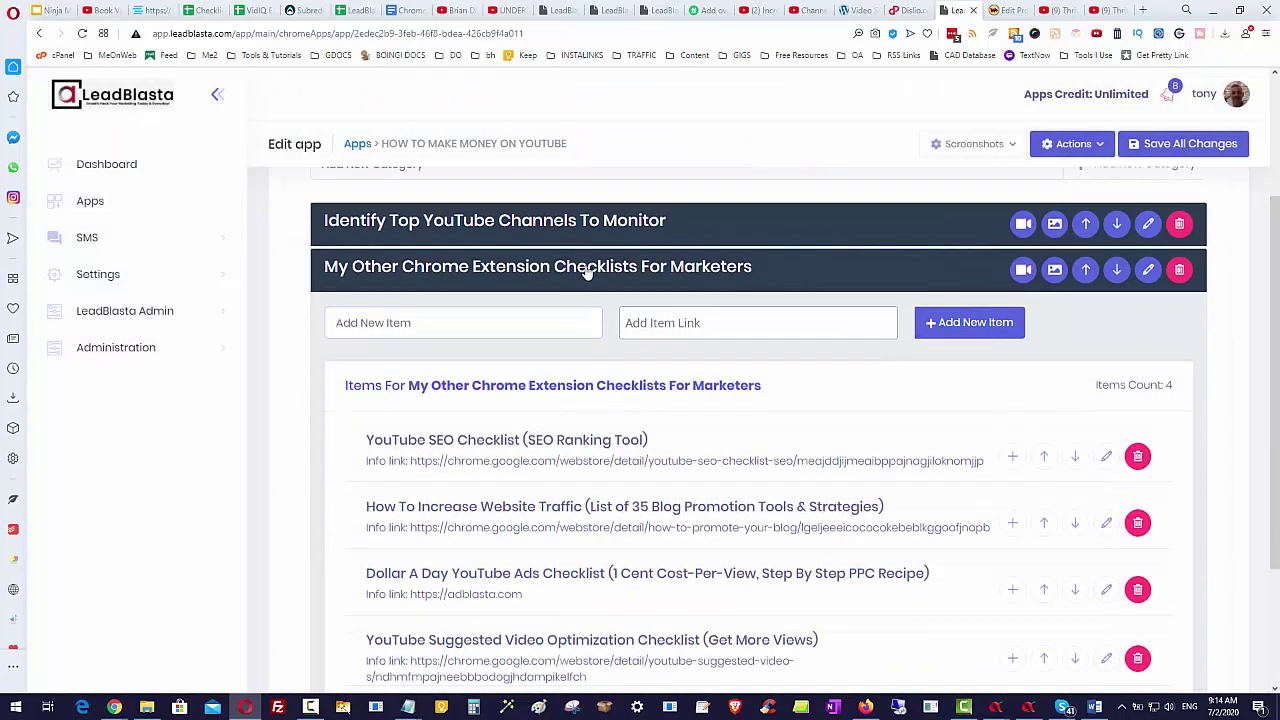
Collapse and reopen the imported My Other Chrome Extension Checklists For Marketers category to check its items and links
click(588, 272)
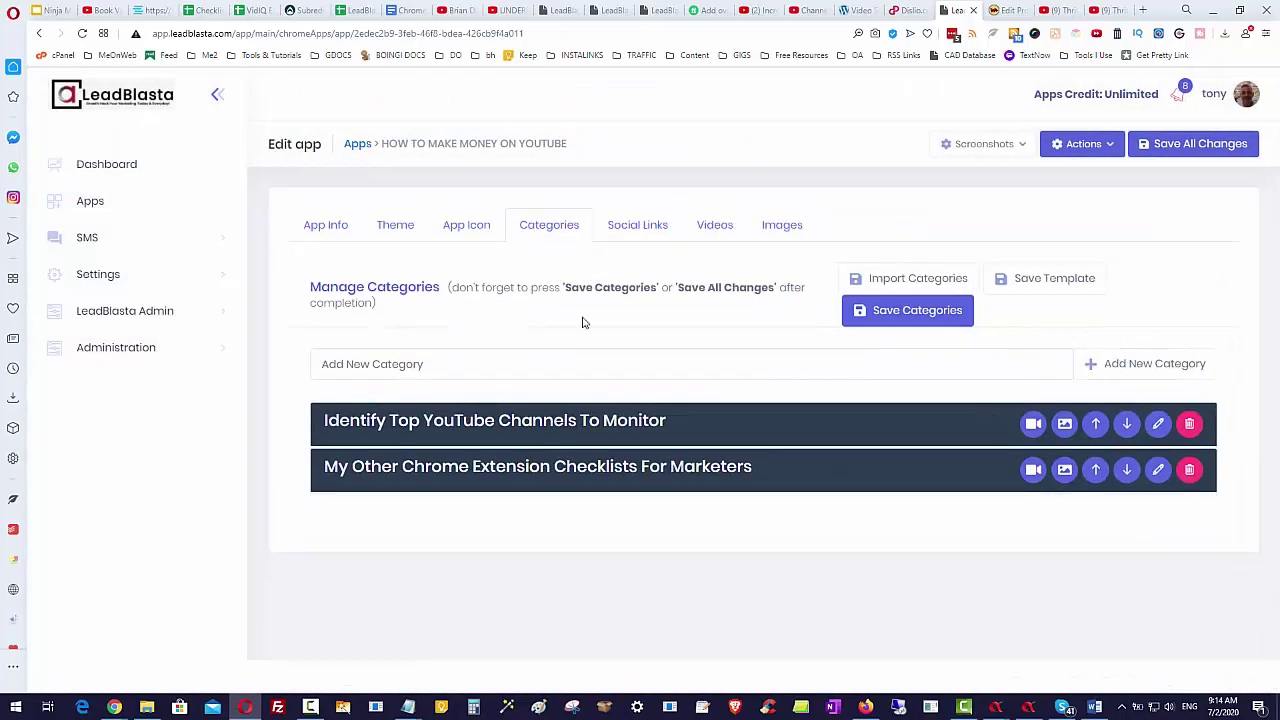
click(626, 478)
scroll(633, 470, down, 1)
scroll(633, 470, down, 2)
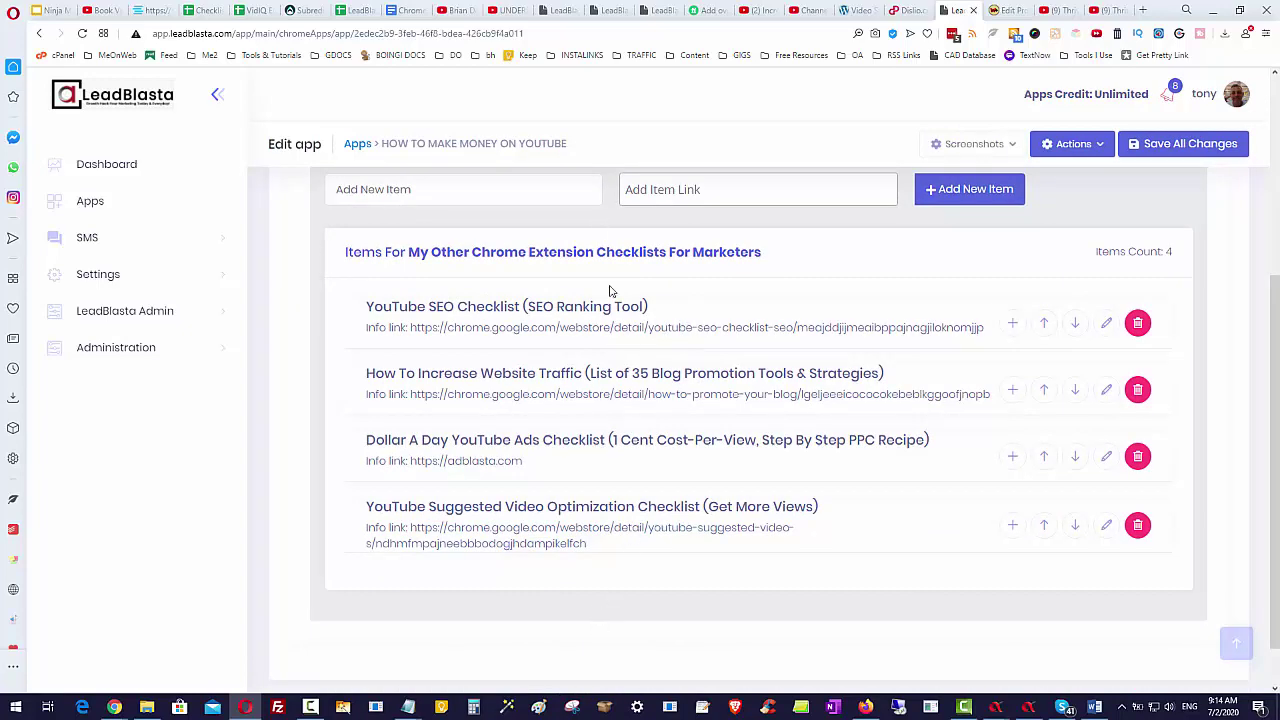
scroll(610, 288, up, 3)
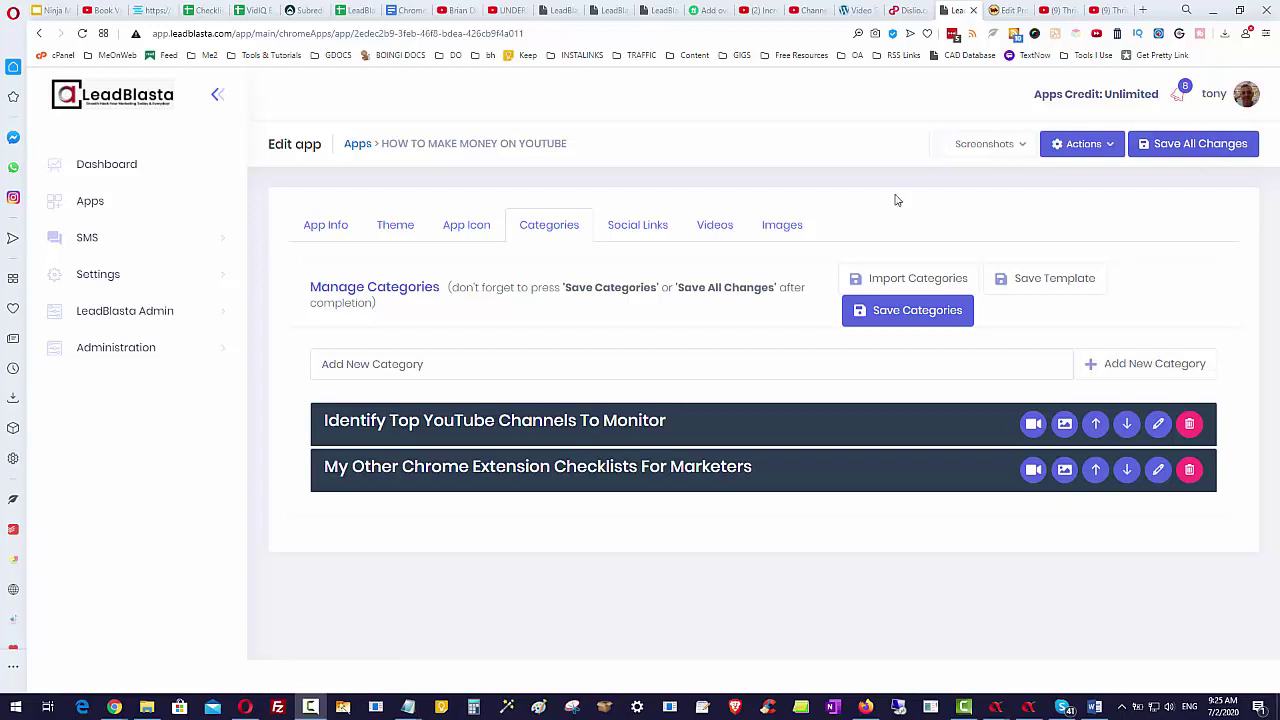
Expand the Identify Top YouTube Channels To Monitor category to review its item and bullet points, and collapse it again
click(600, 436)
scroll(786, 452, down, 1)
scroll(790, 420, down, 3)
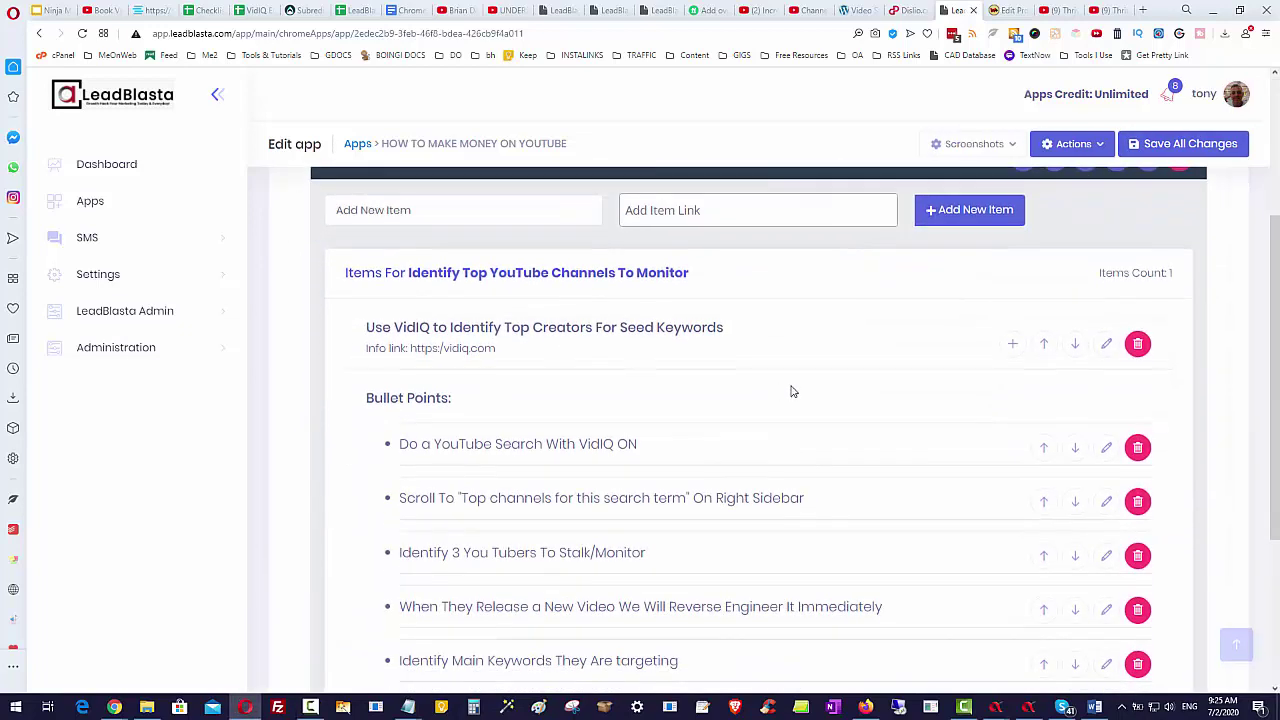
scroll(938, 397, up, 1)
scroll(905, 400, up, 2)
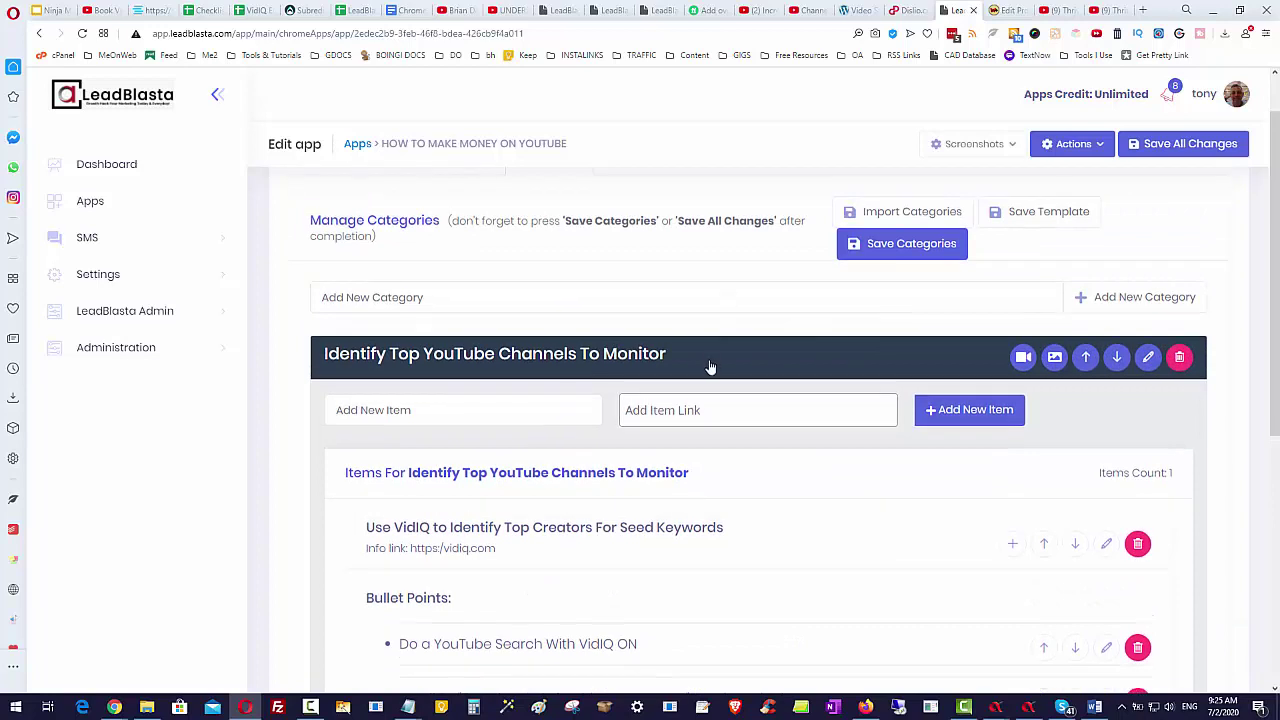
click(713, 366)
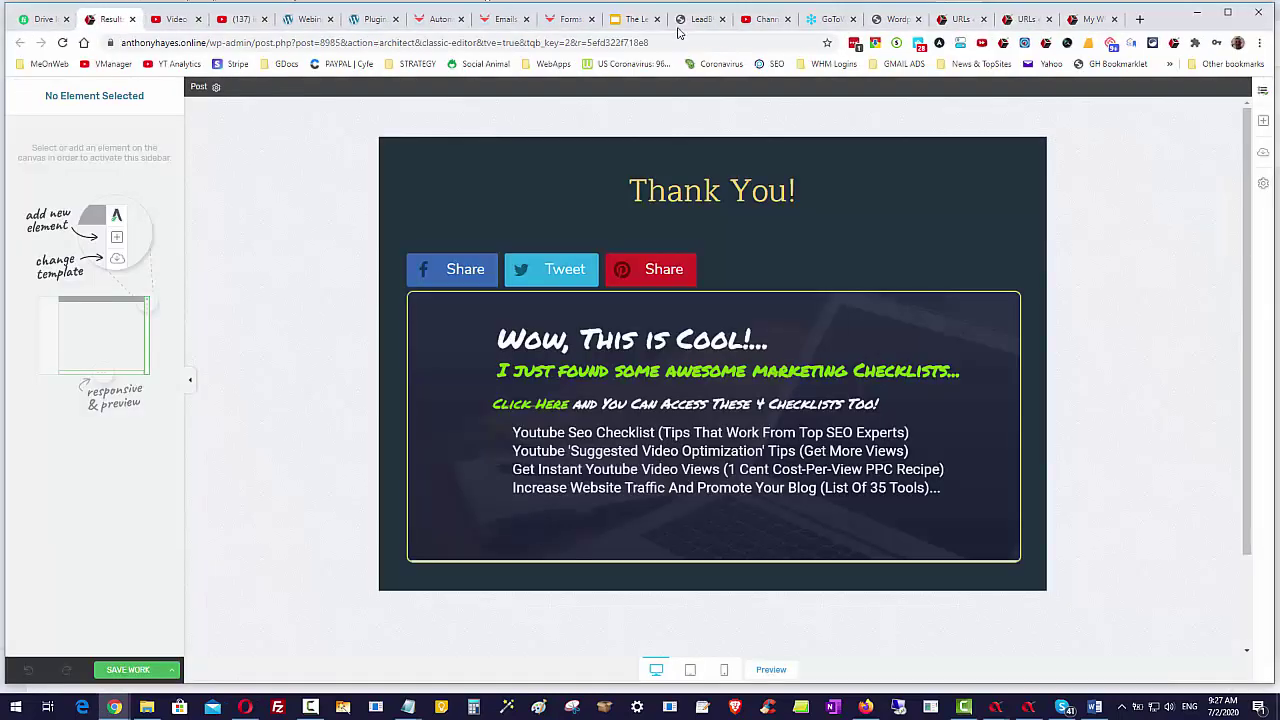
View the notifications in the 35 Tools To Increase Website Traffic Today! Chrome extension and close it
click(1046, 43)
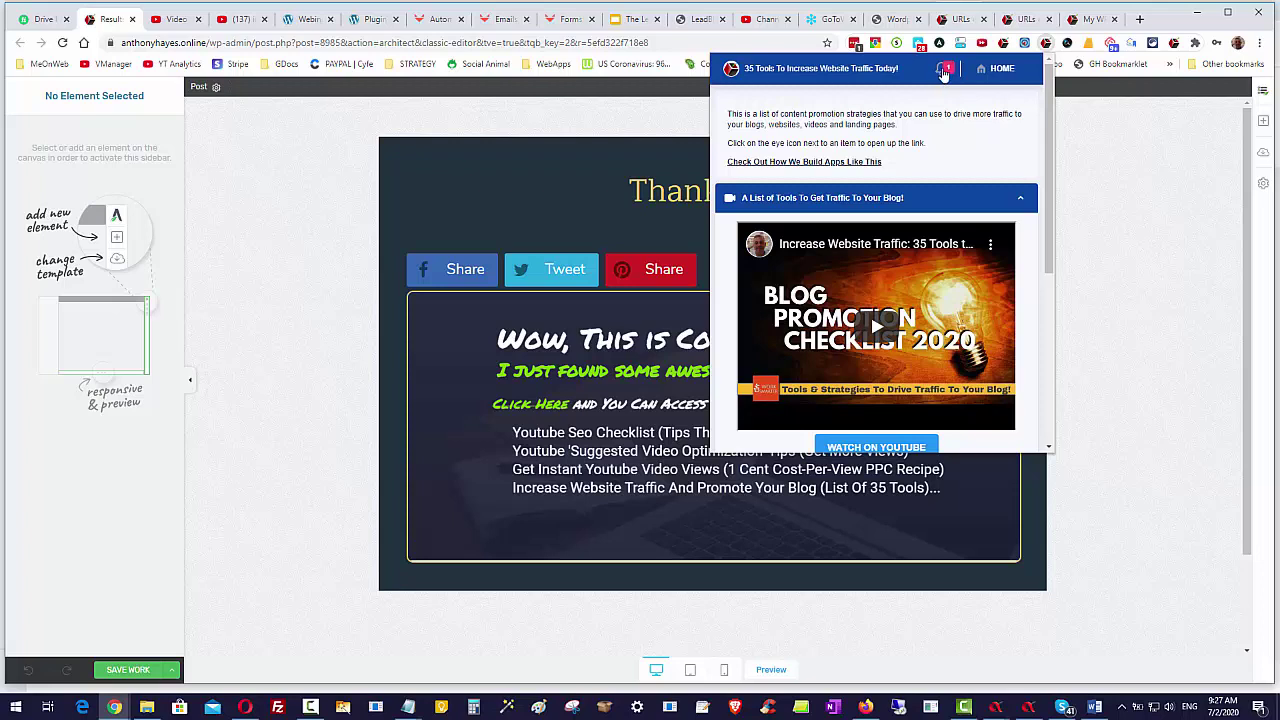
click(946, 70)
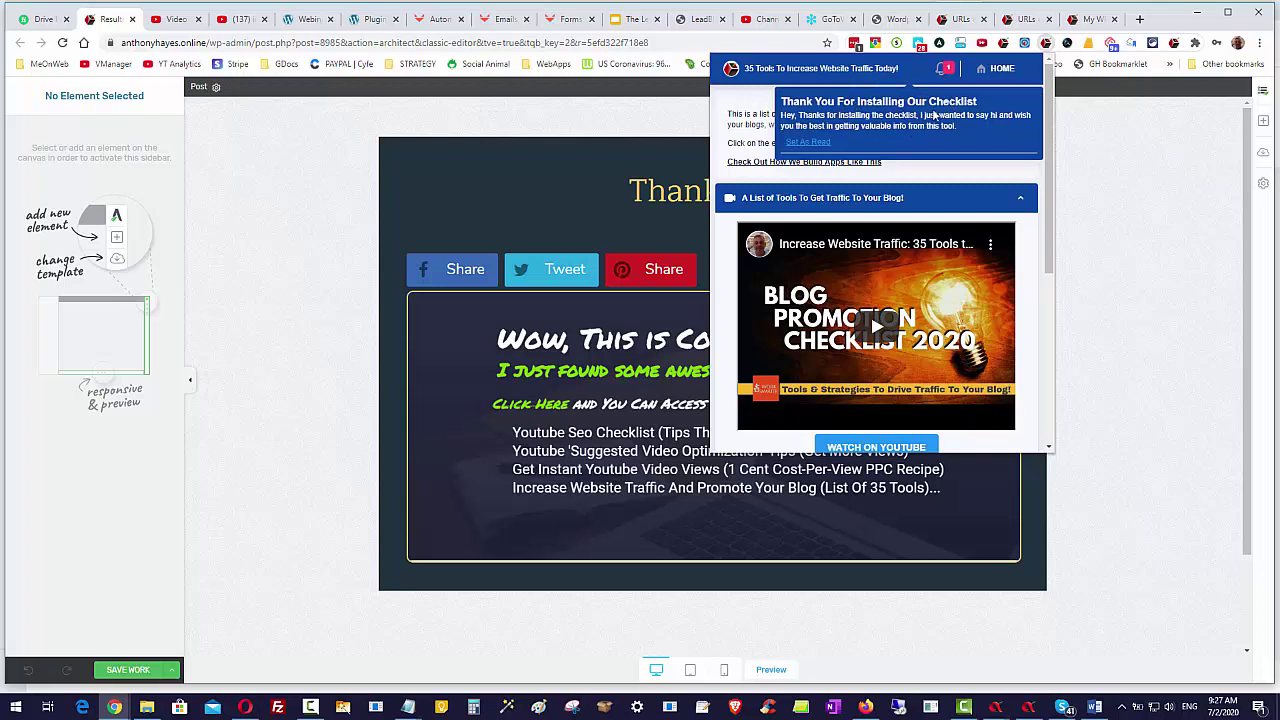
click(1146, 157)
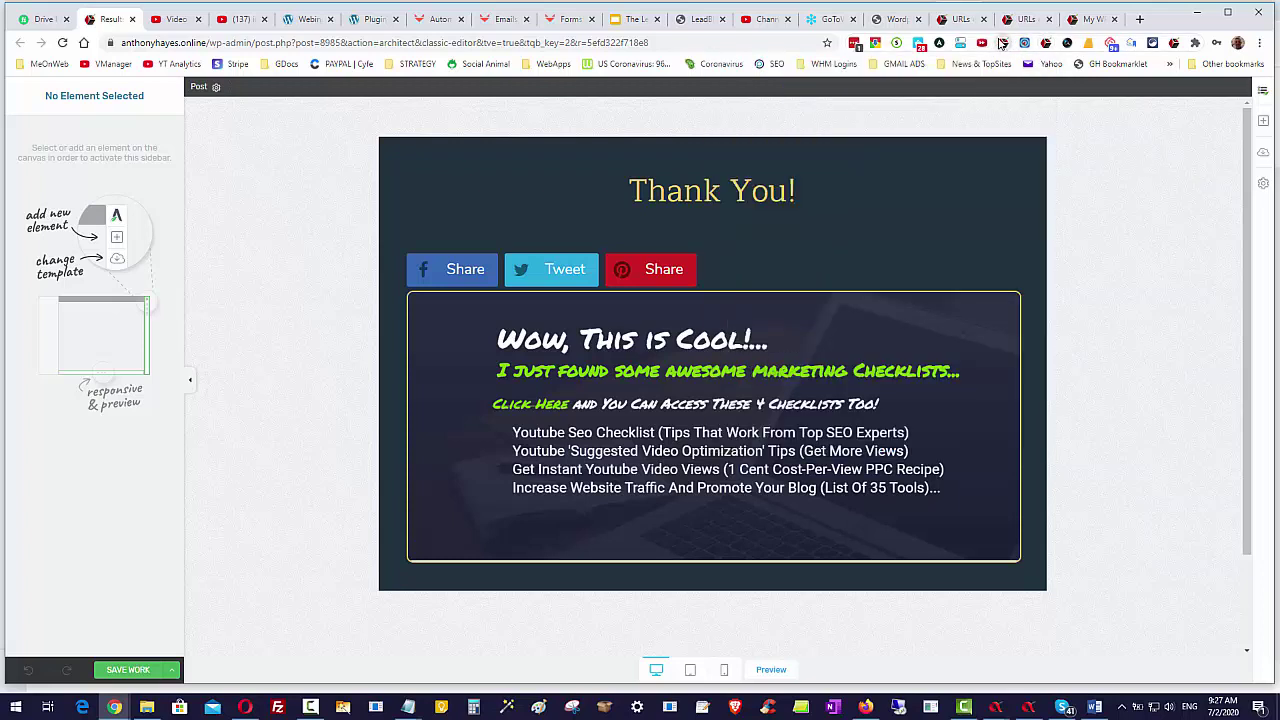
View the notifications in the YouTube SEO Checklist (SEO Ranking Tool) extension and close it
click(1002, 43)
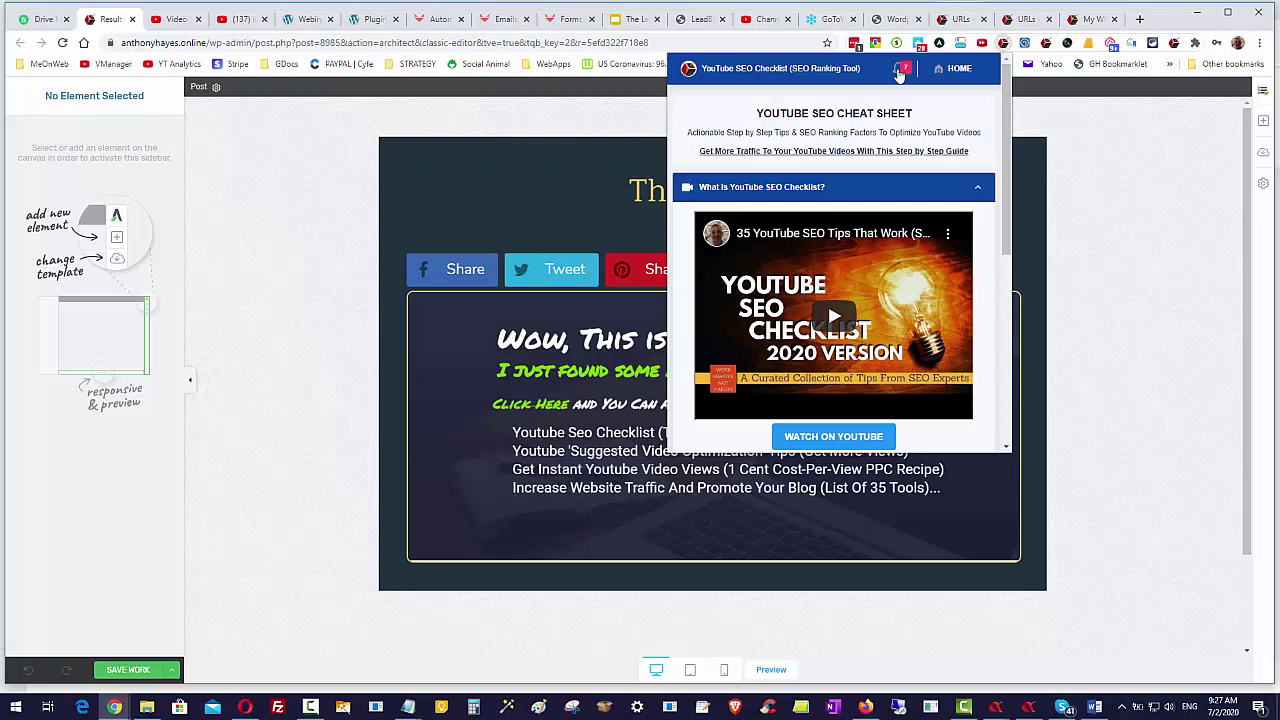
click(903, 70)
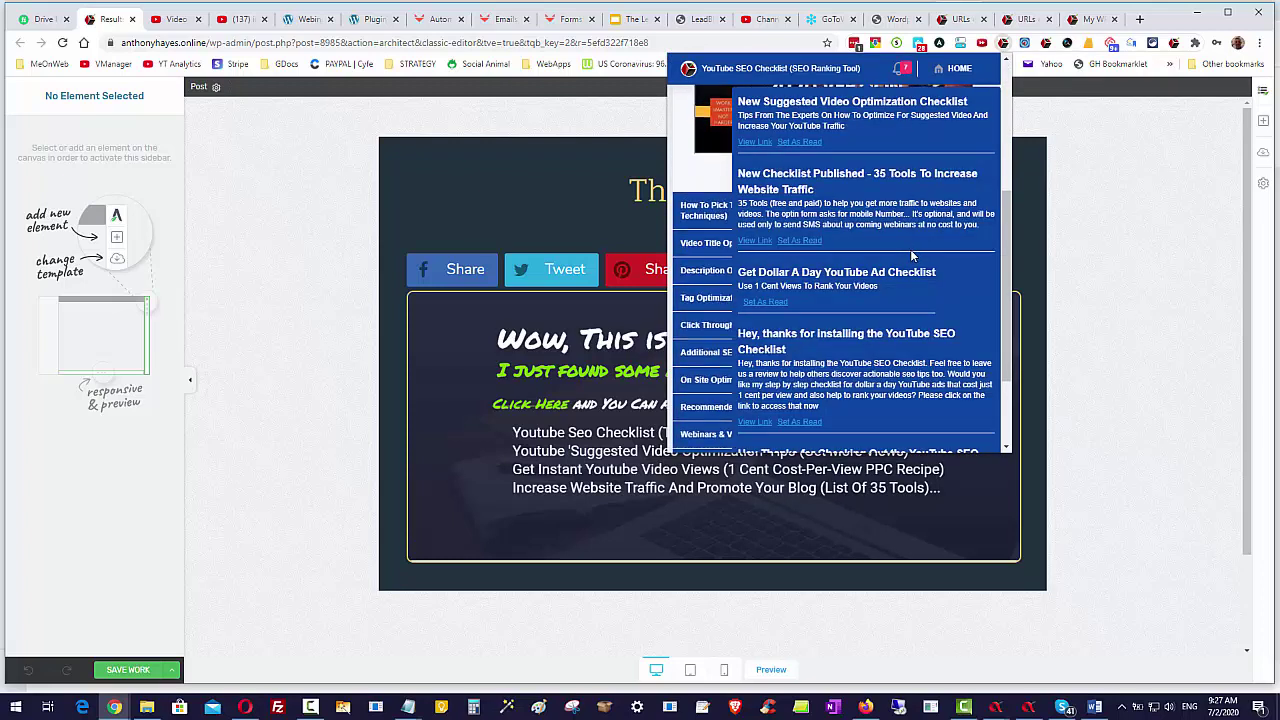
click(1109, 183)
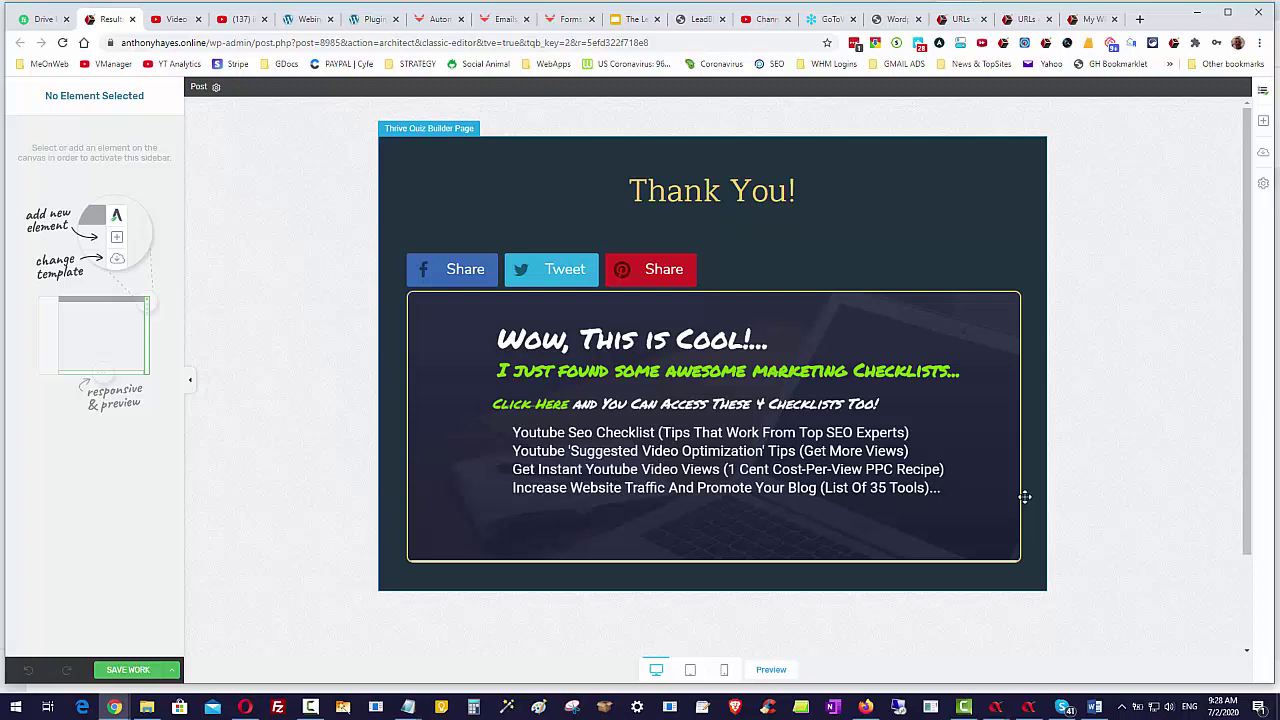
Reopen the 35 Tools To Increase Website Traffic Today! extension to check its notification again and dismiss it
click(1046, 43)
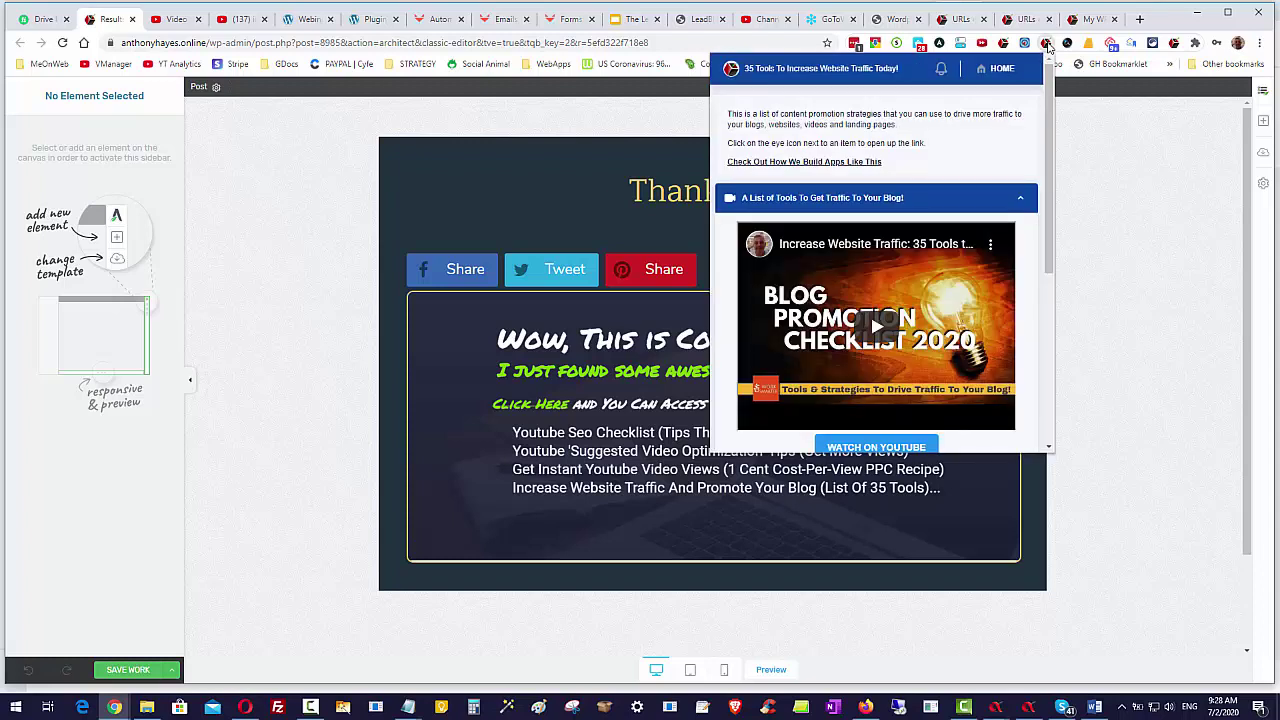
click(941, 72)
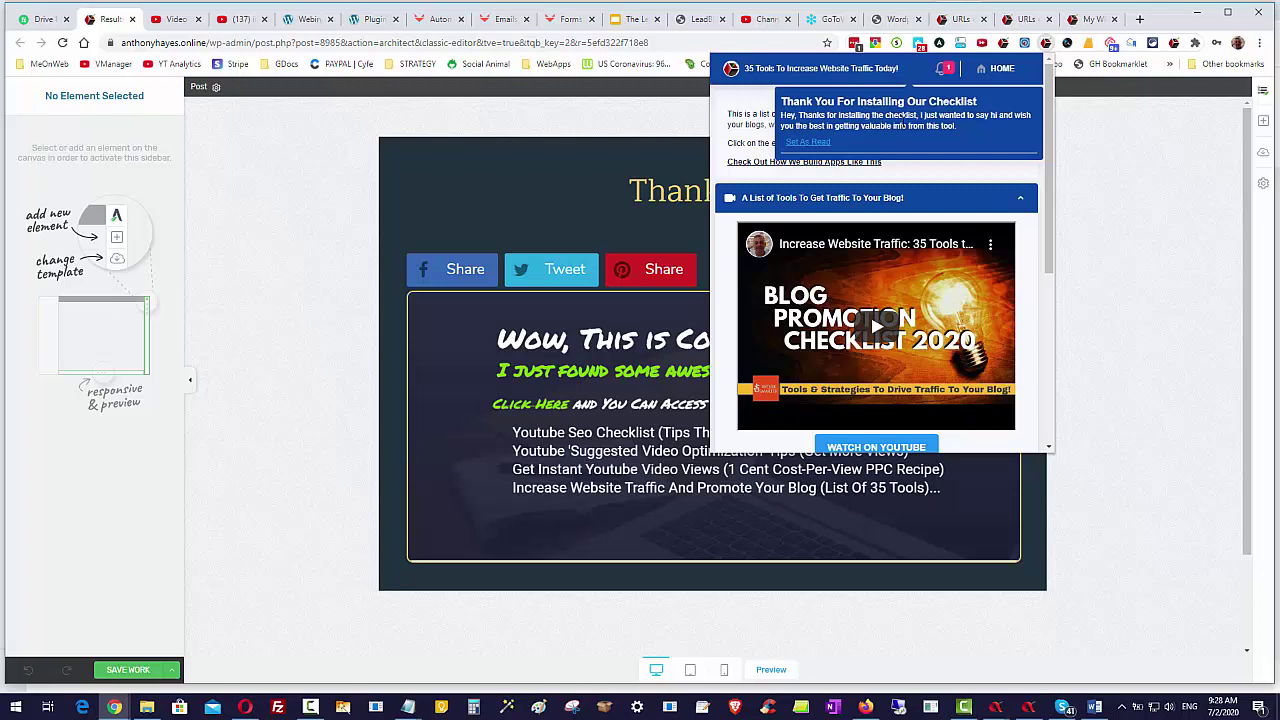
click(1160, 210)
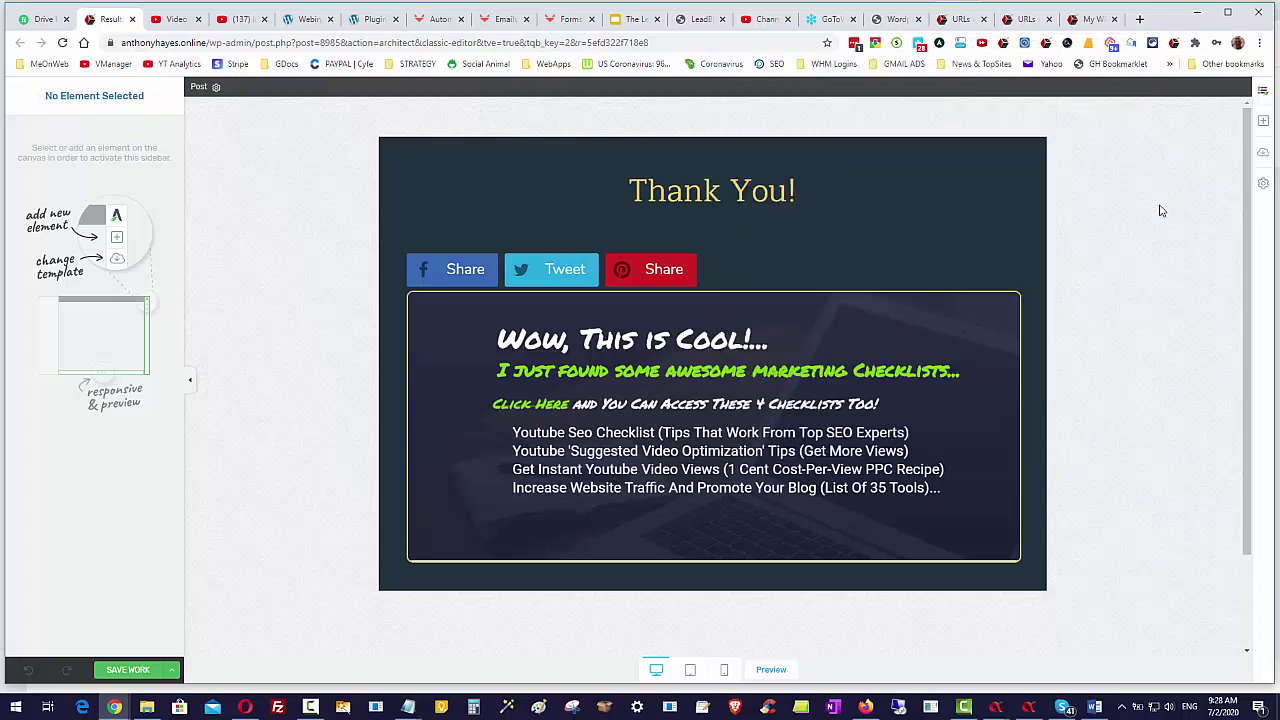